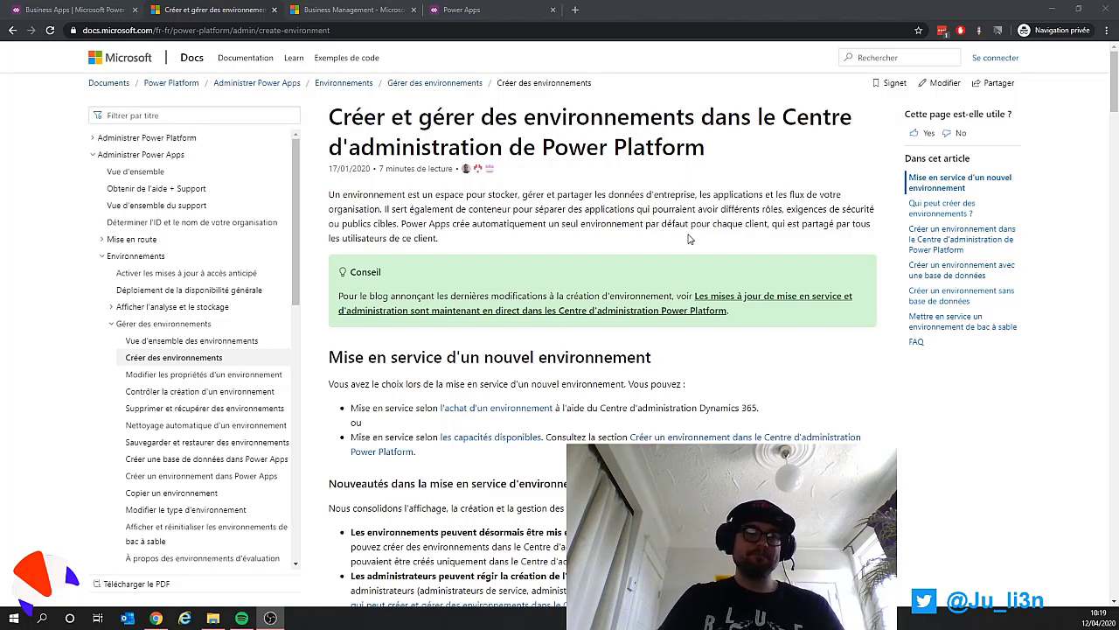
Step: Read the documentation article on who can create environments and how to create one with a database
scroll(694, 260, down, 4)
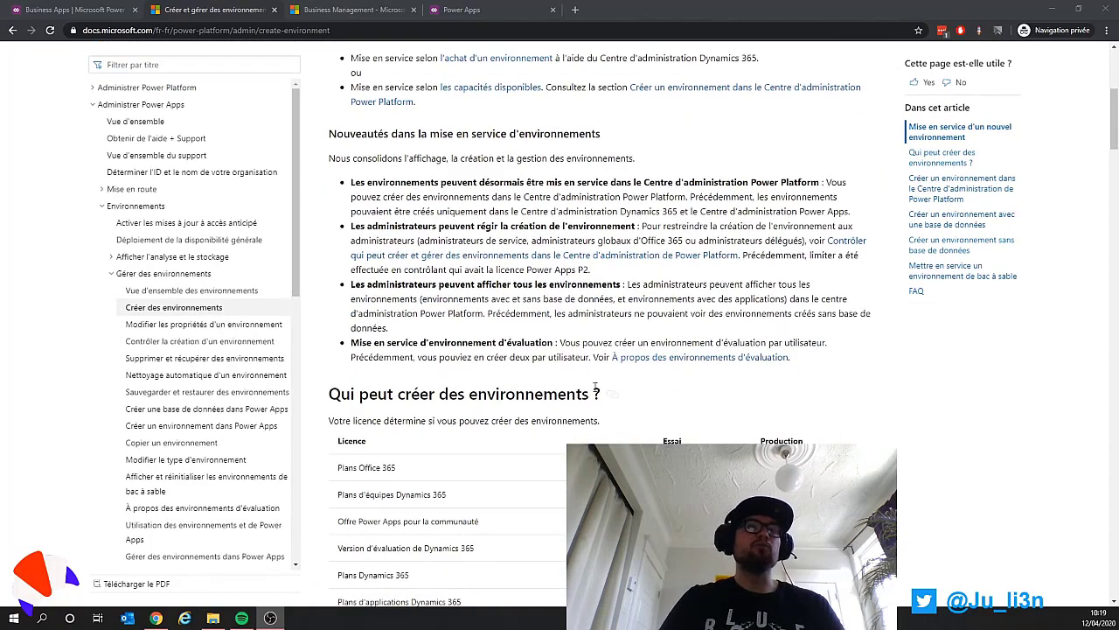
scroll(667, 341, down, 7)
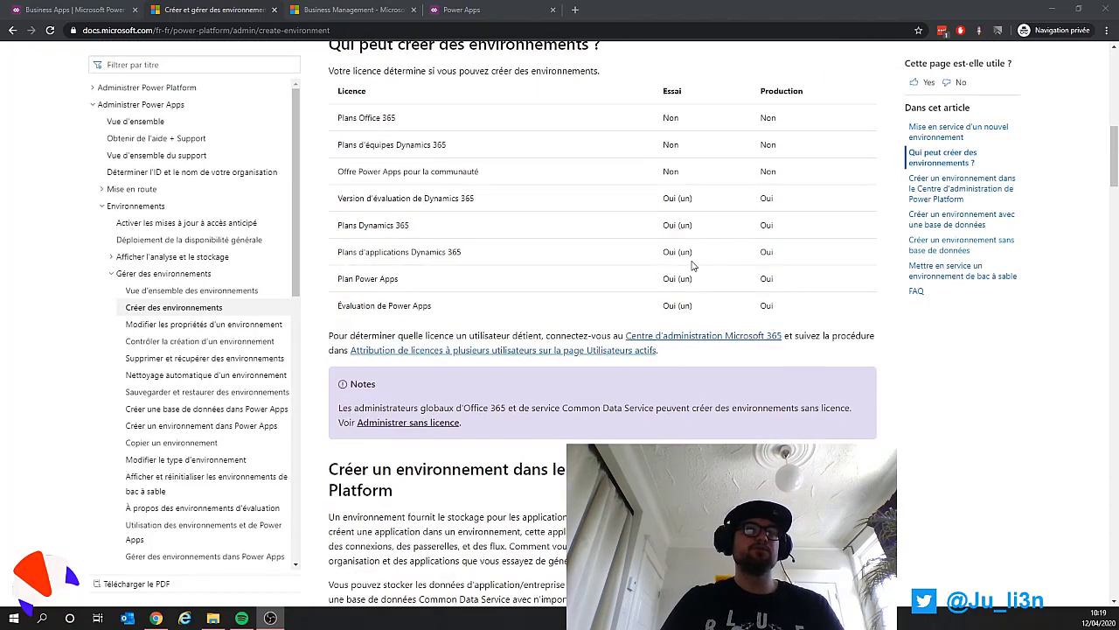
scroll(523, 217, down, 5)
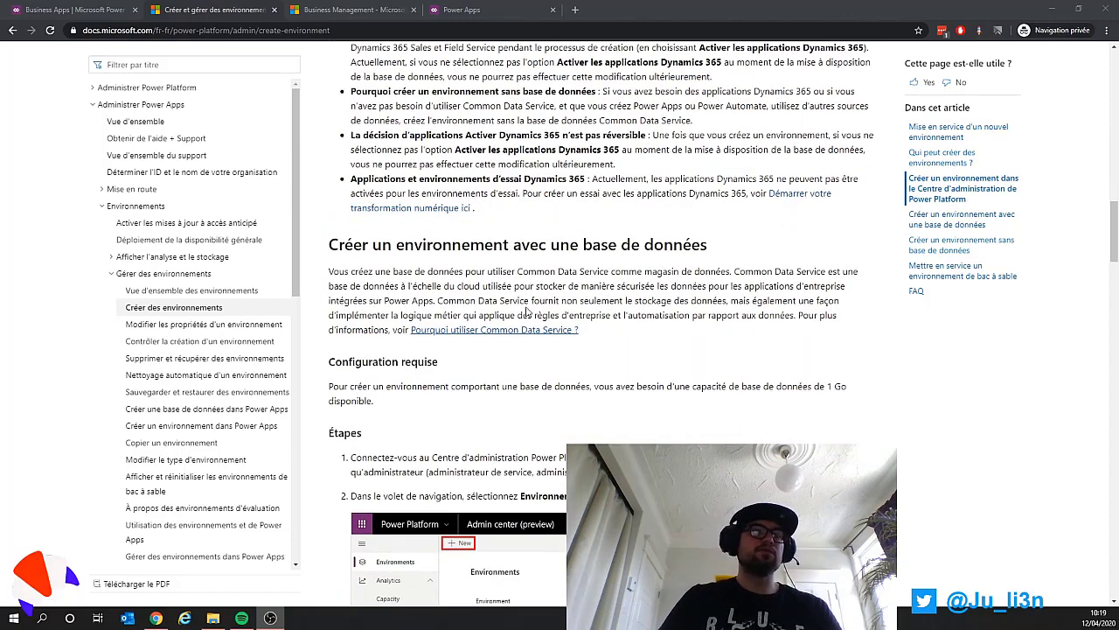
scroll(529, 312, down, 2)
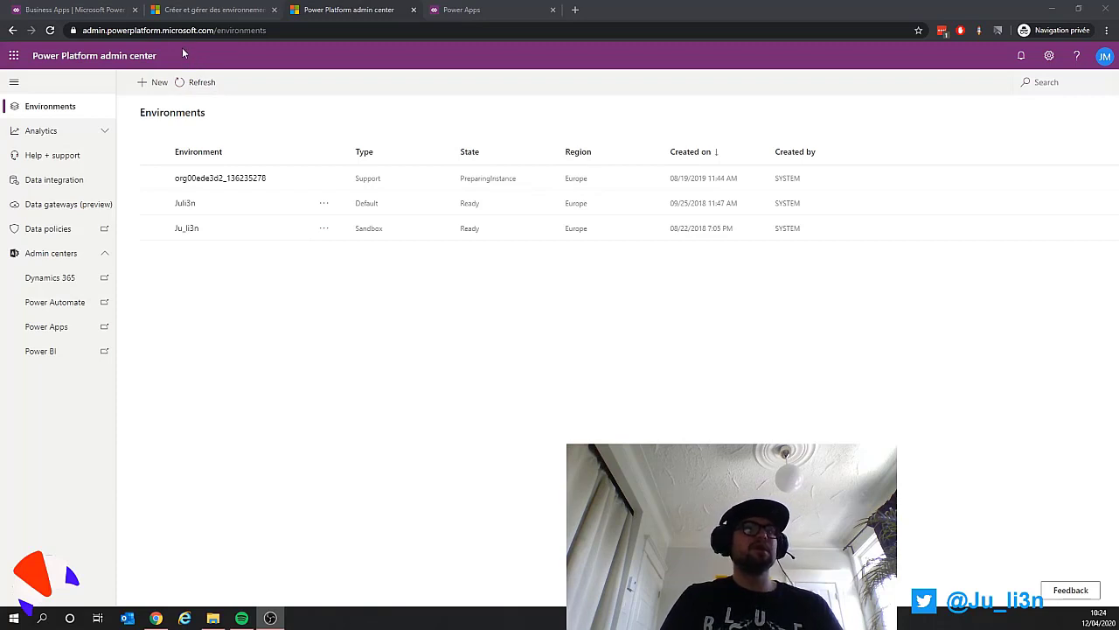
Step: Look over the available Office 365 apps and the Analytics pages in the Power Platform admin center
click(14, 57)
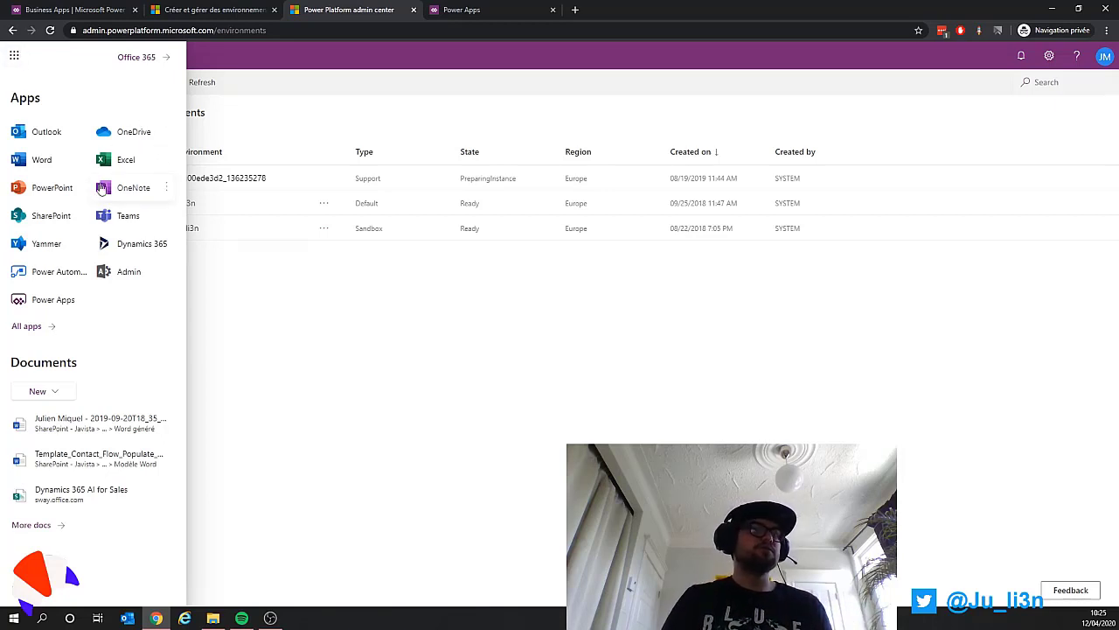
click(16, 57)
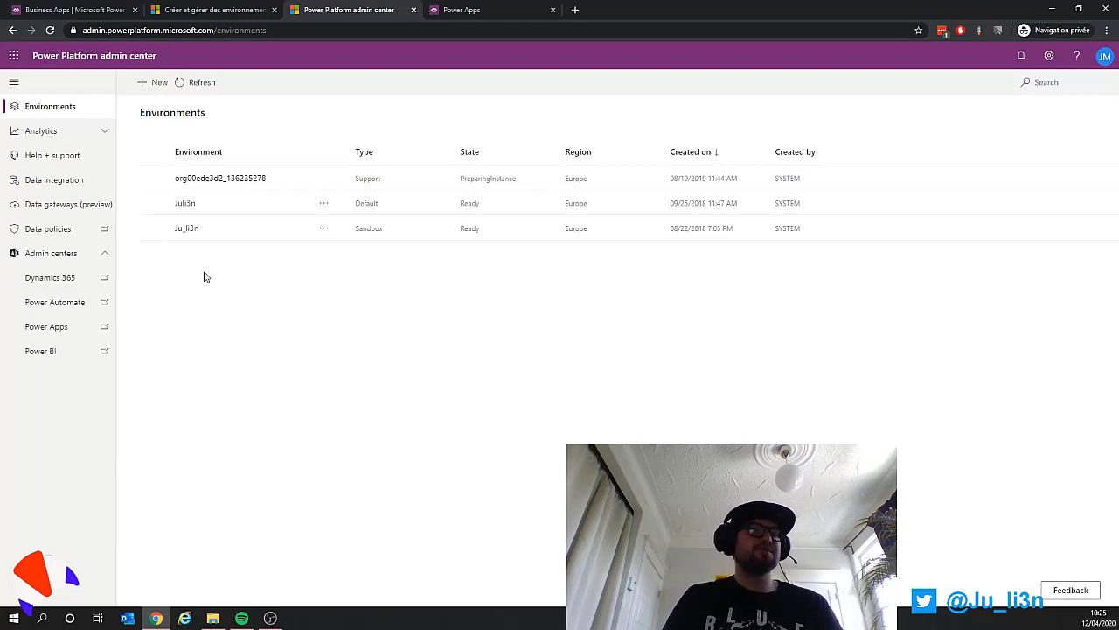
click(105, 133)
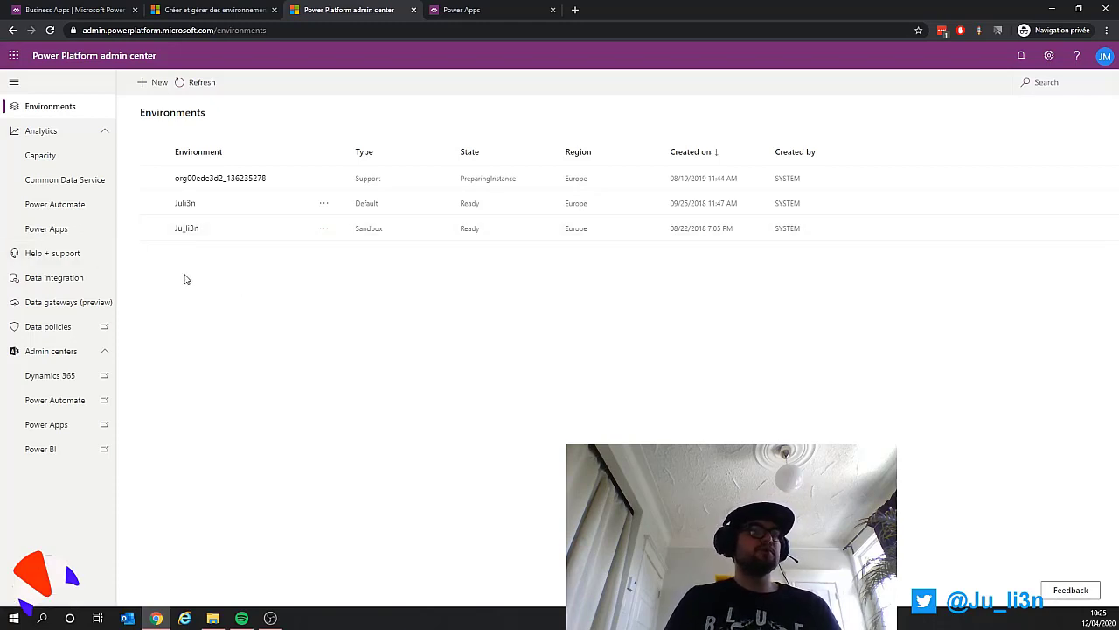
click(91, 257)
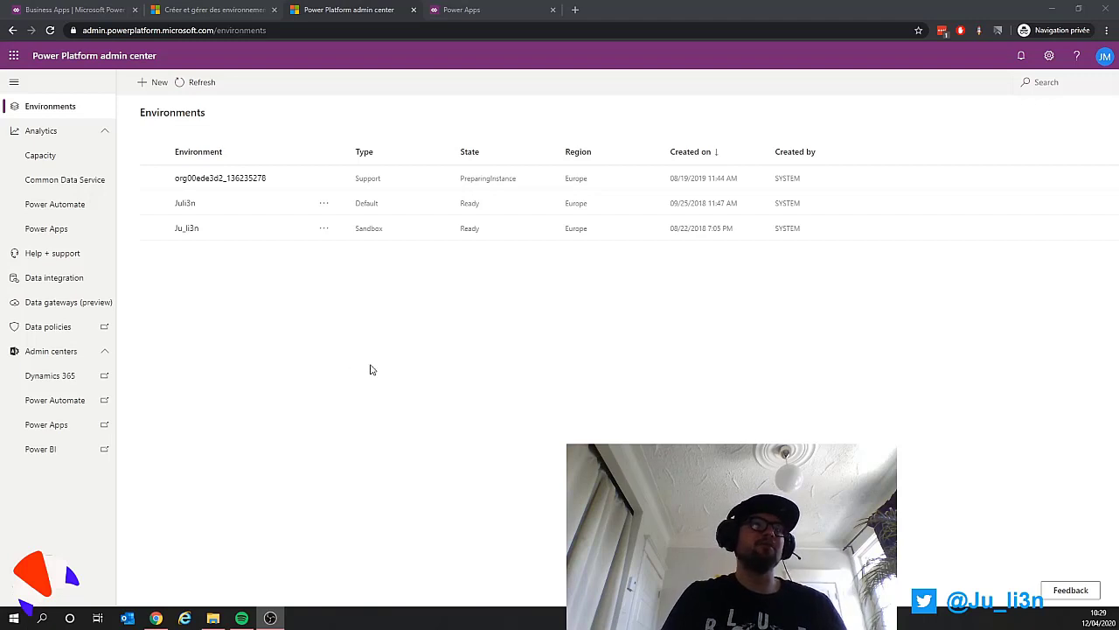
Step: Start a new environment and name it "Juli3n vlog"
click(145, 85)
click(991, 118)
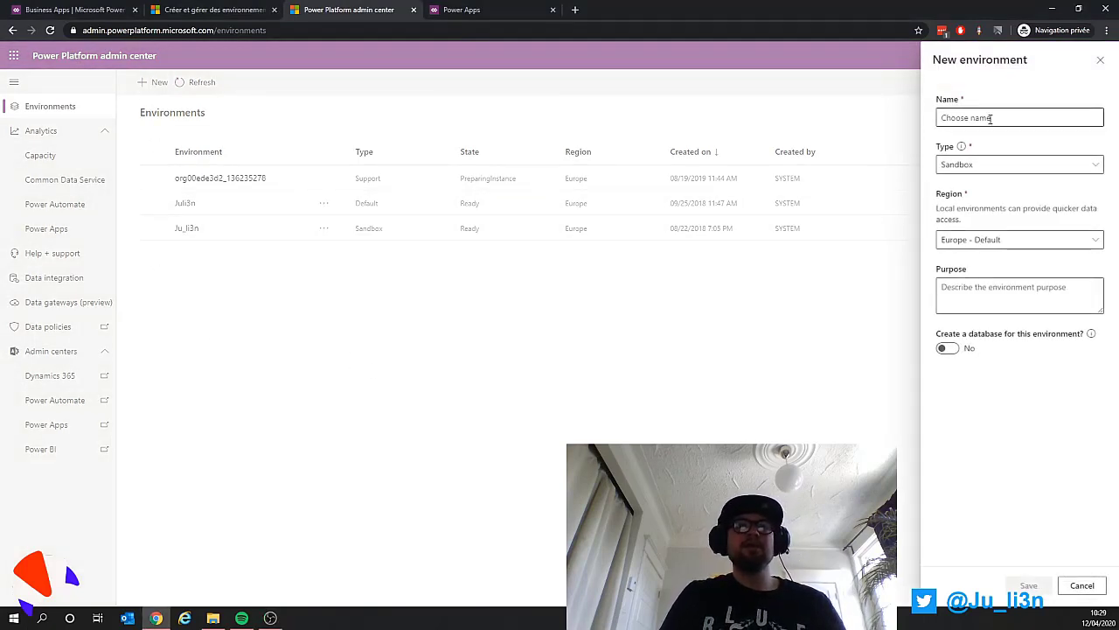
click(1010, 117)
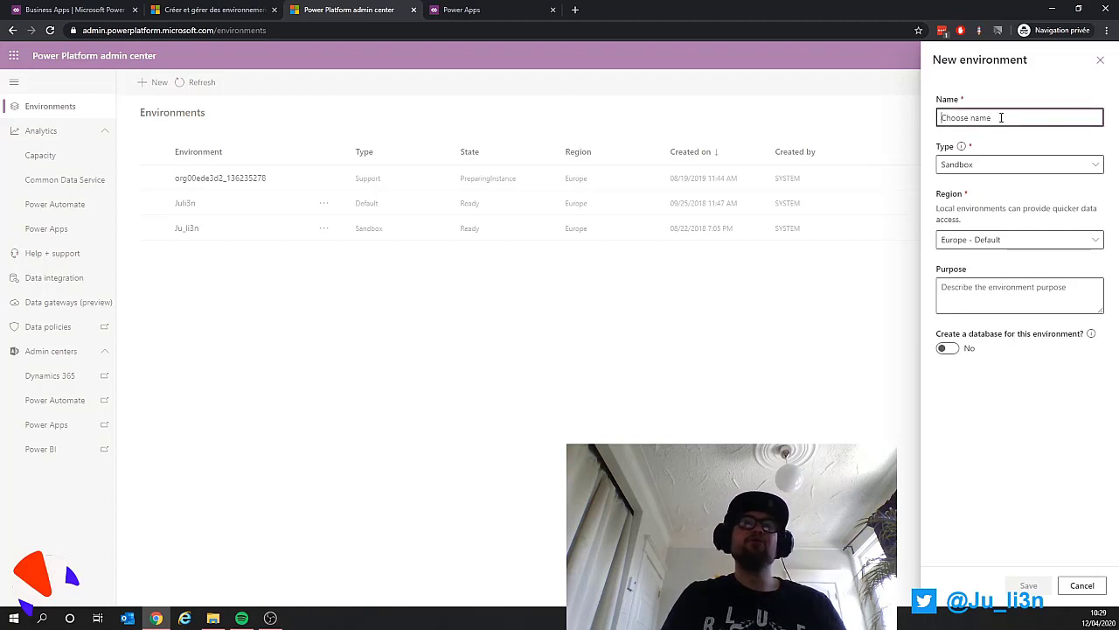
text(Juli3n vlog)
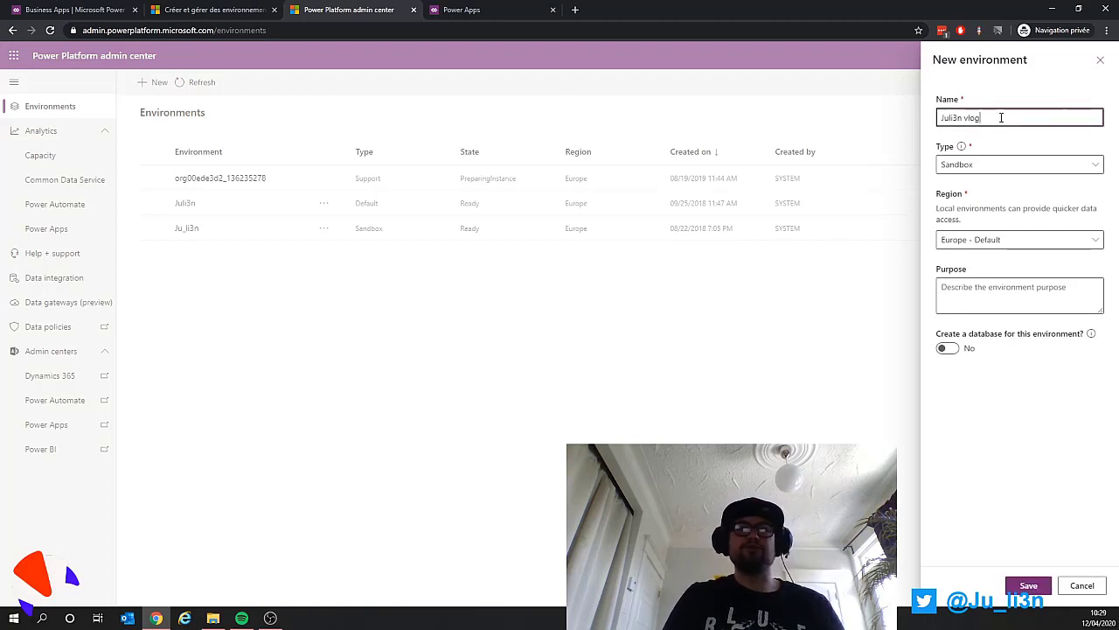
mouse_move(968, 146)
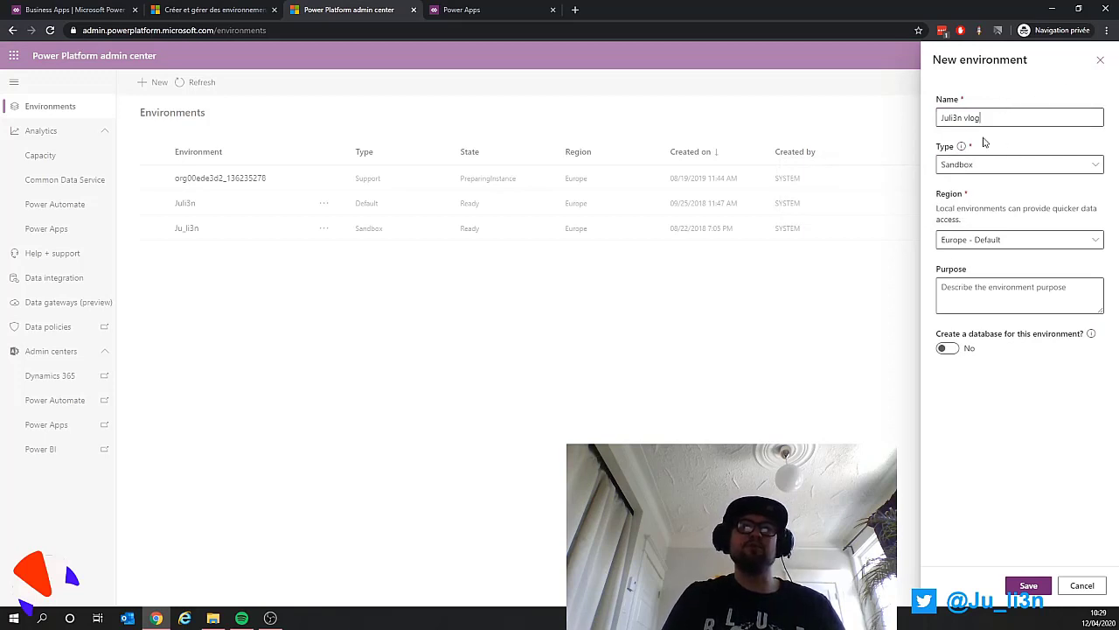
Step: Keep the Sandbox type and Europe - Default region, and proceed with creating a database for the new environment
click(1098, 171)
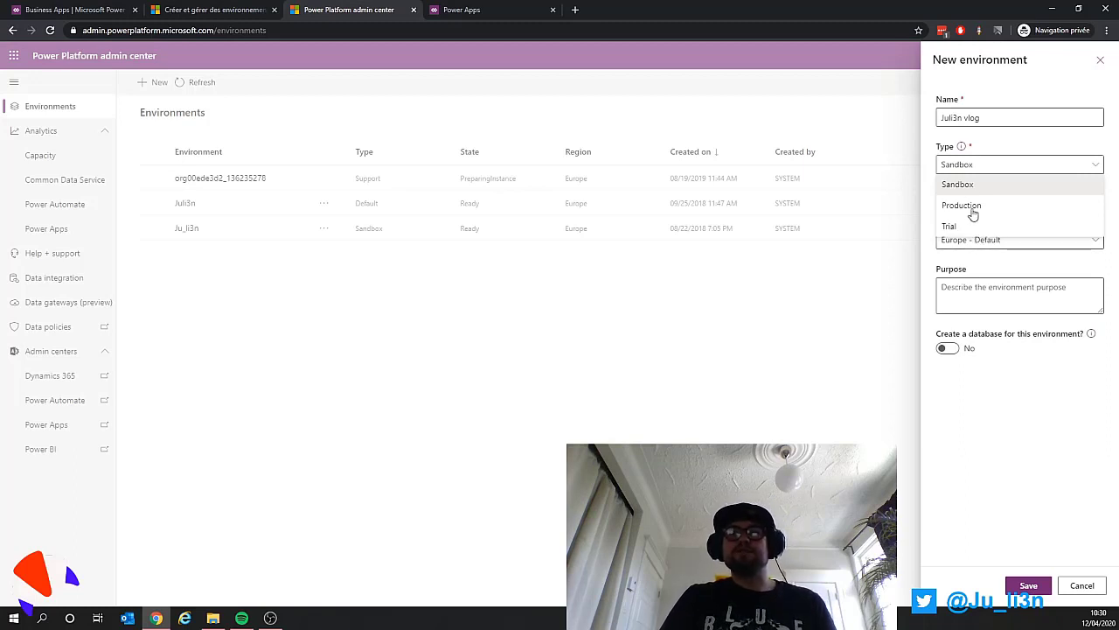
click(988, 184)
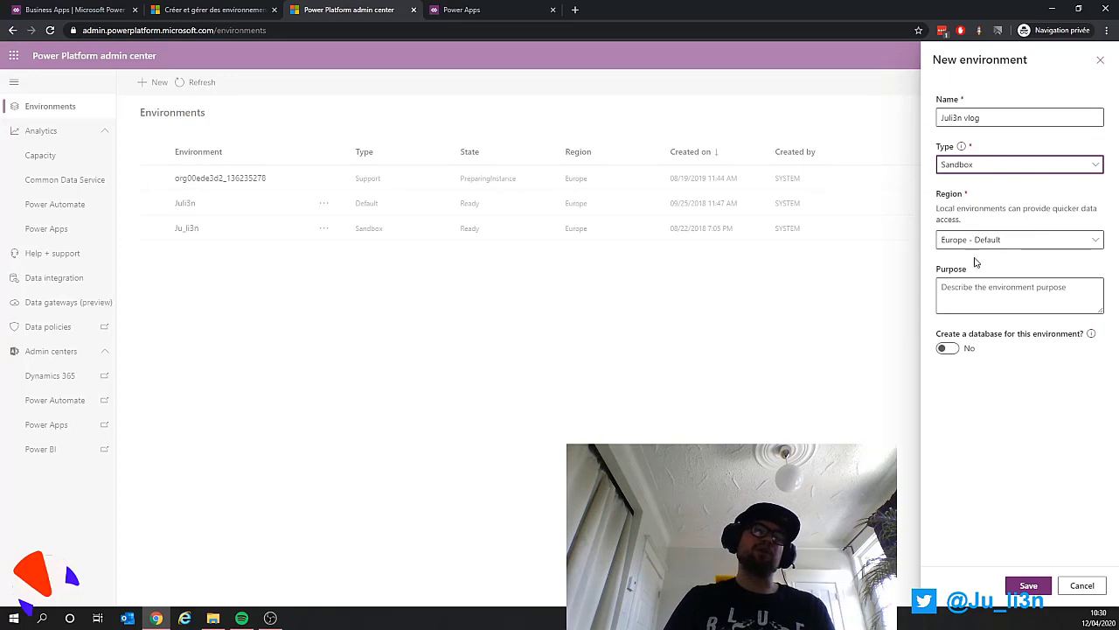
click(1089, 238)
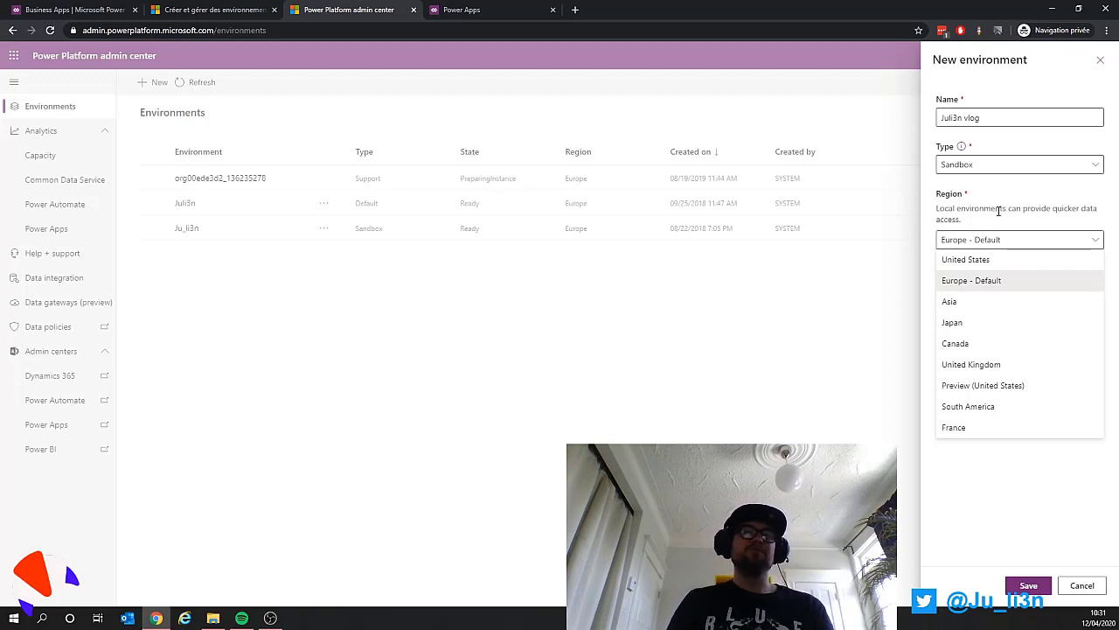
click(992, 506)
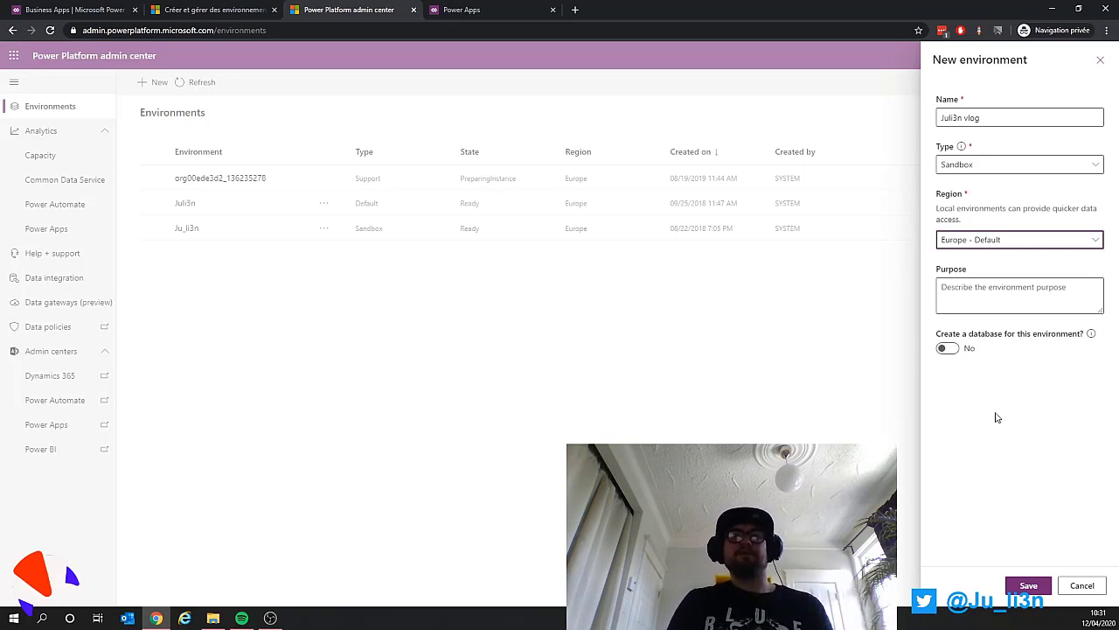
click(942, 349)
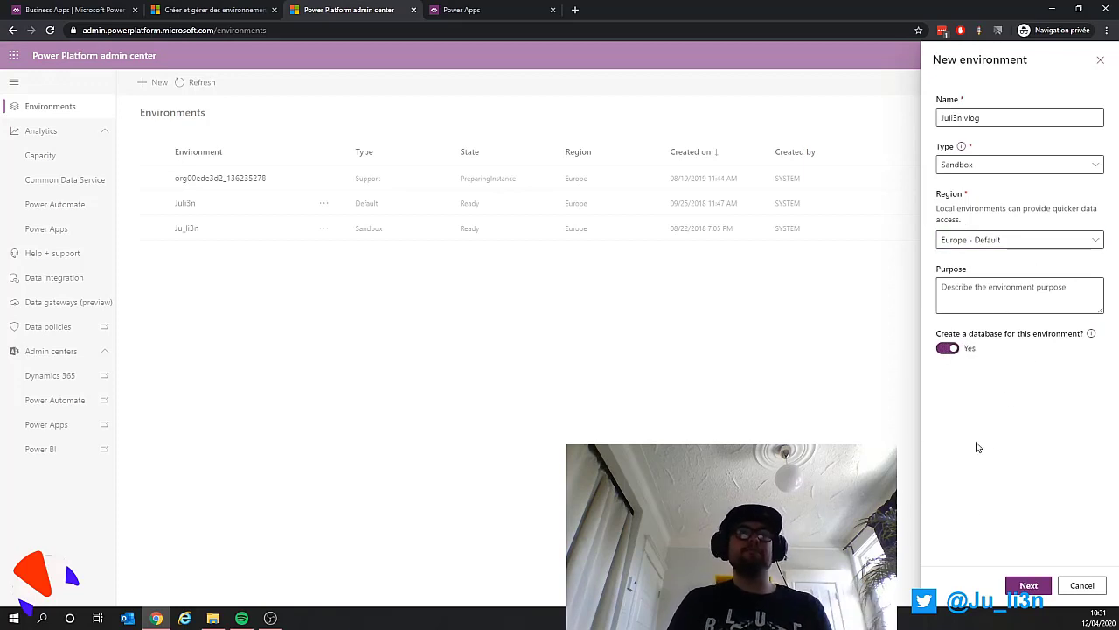
click(1033, 586)
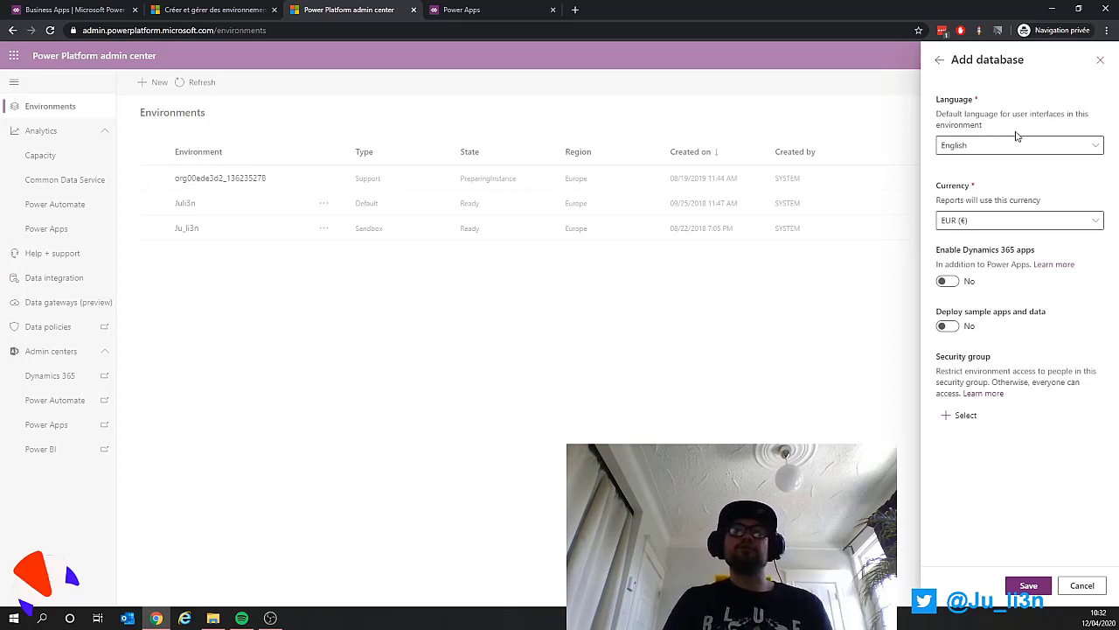
Step: Set the database's language to French and its currency to CAD ($), and enable Dynamics 365 apps
click(976, 148)
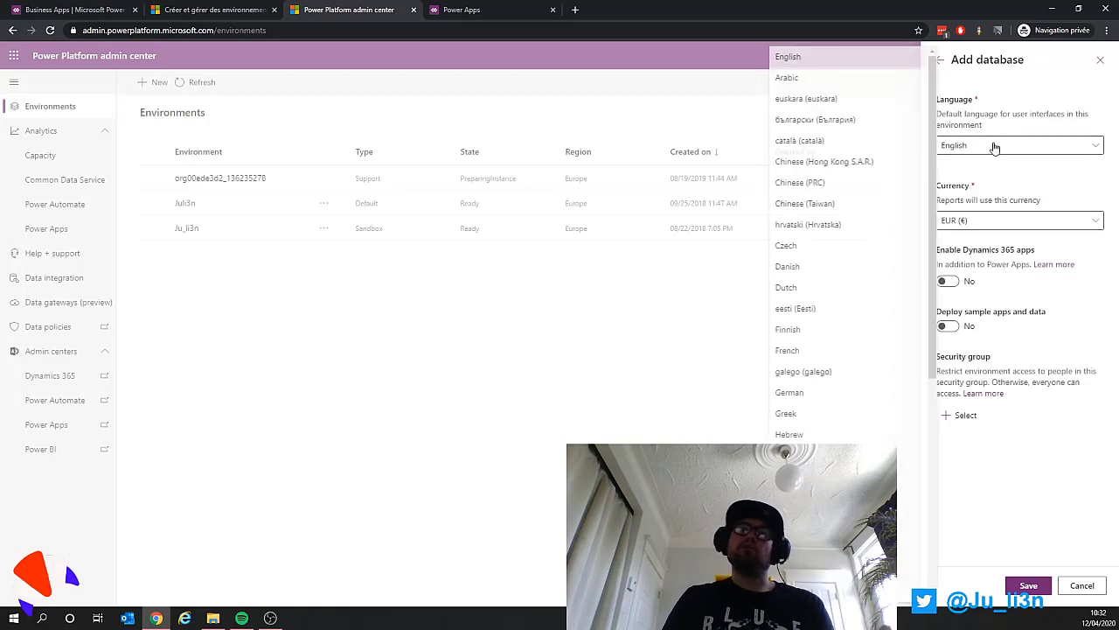
click(792, 353)
click(1016, 95)
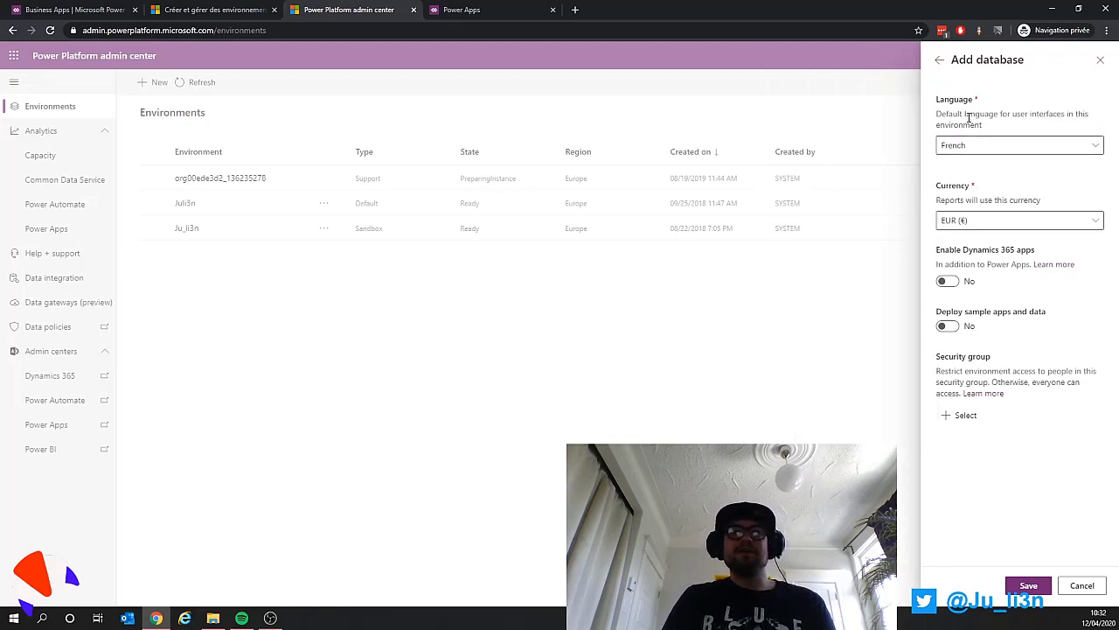
click(993, 223)
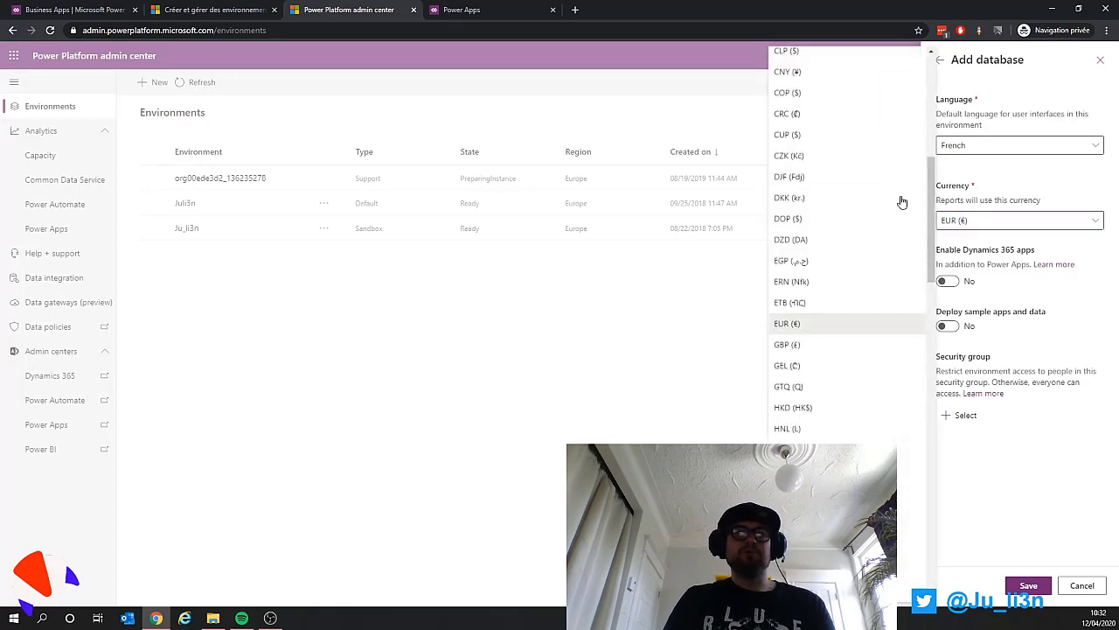
drag(932, 212, 929, 175)
click(853, 166)
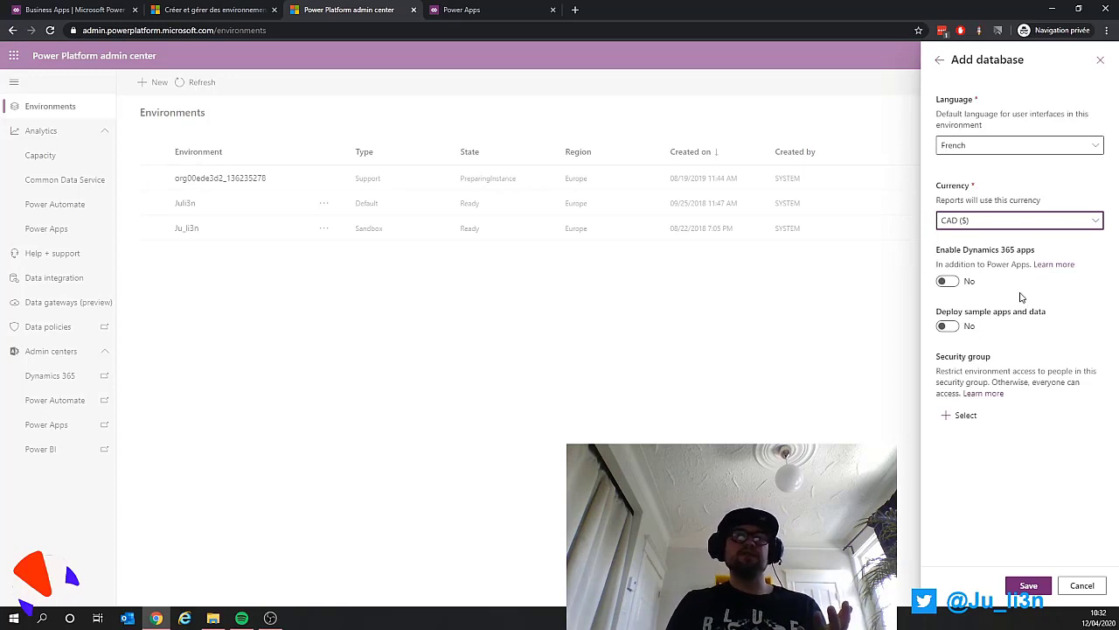
click(946, 281)
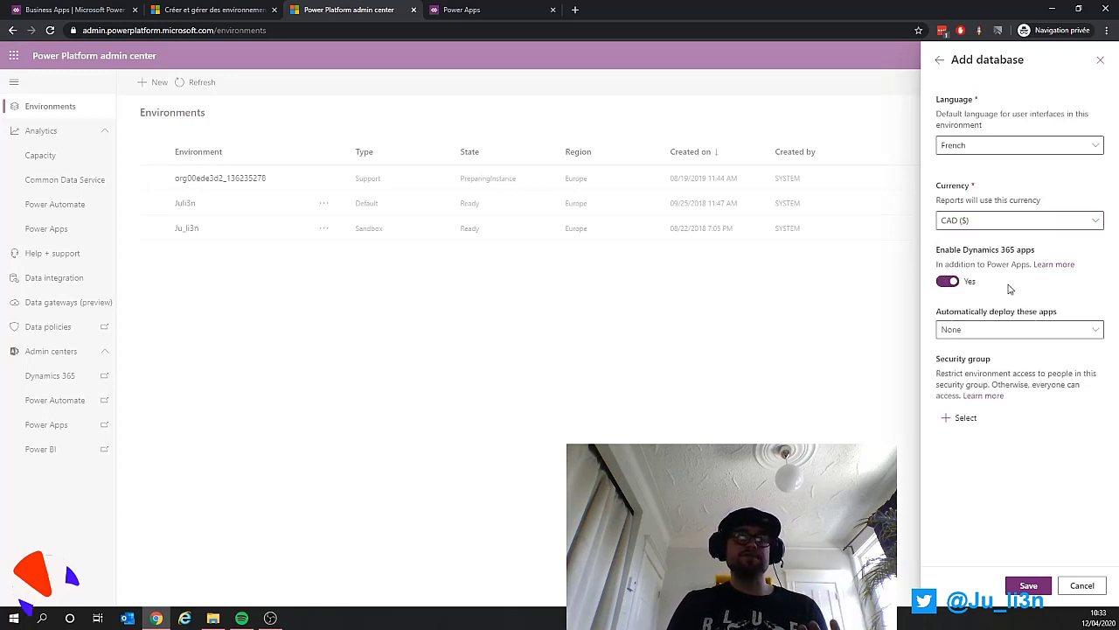
click(1097, 331)
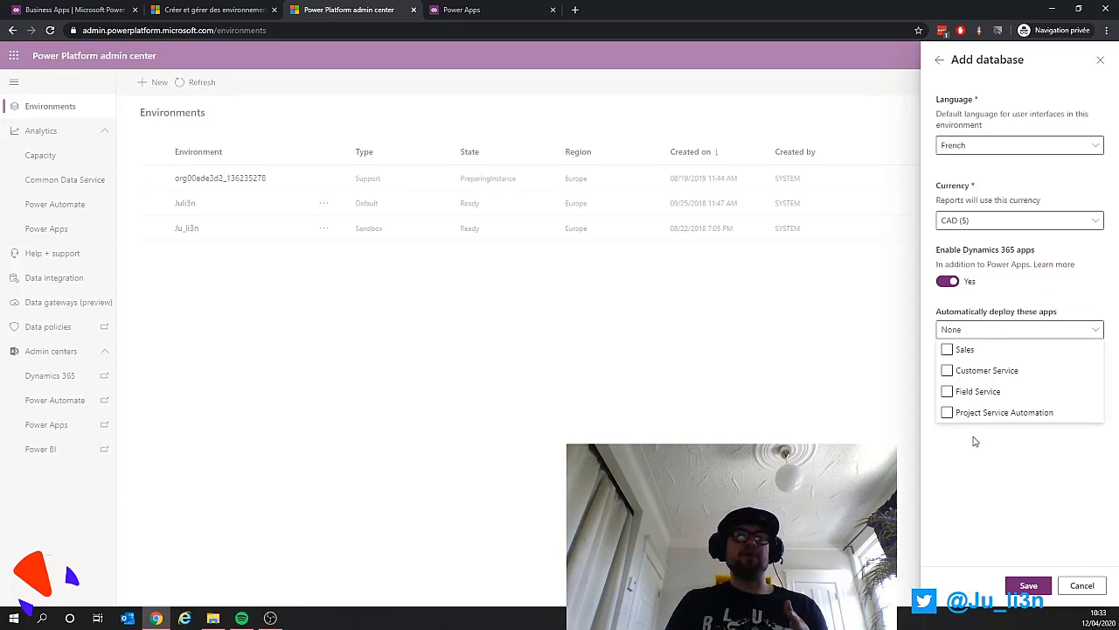
click(1043, 420)
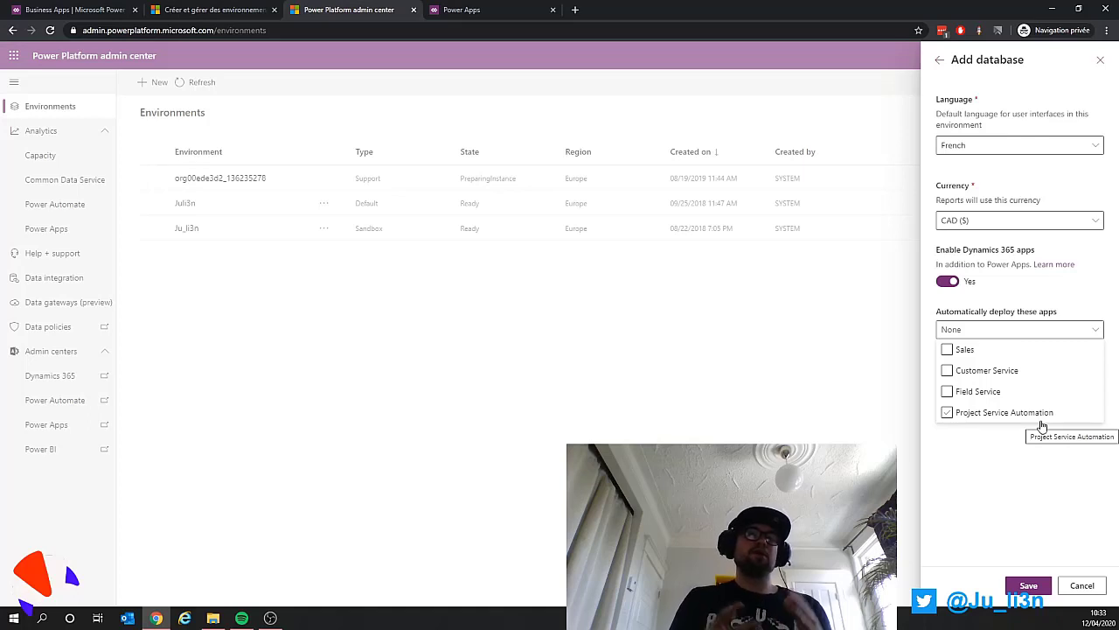
click(1043, 423)
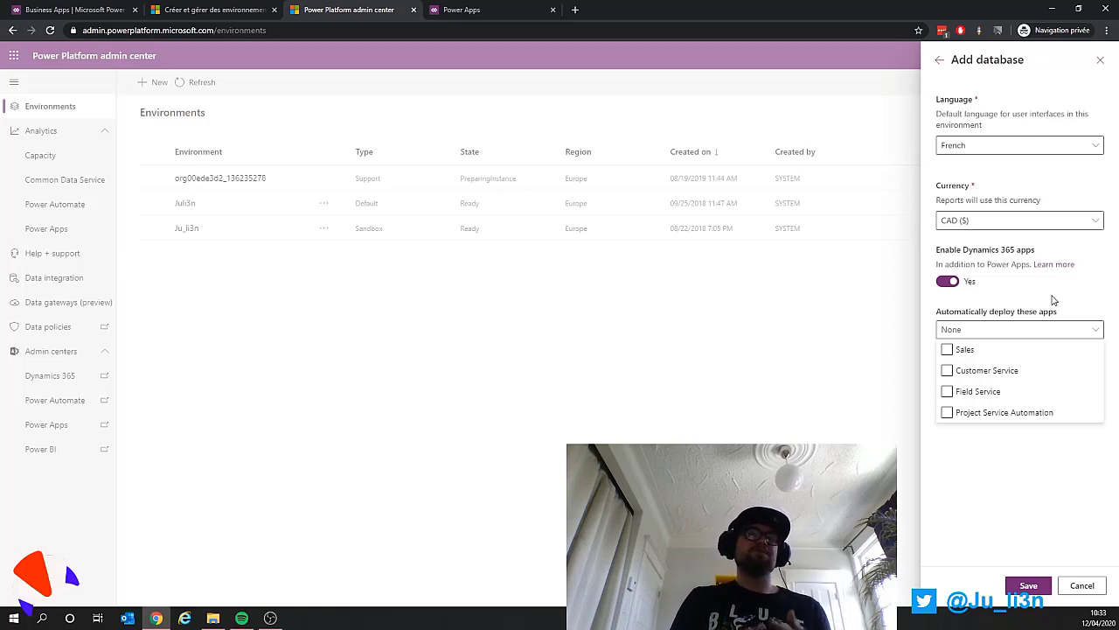
click(1002, 290)
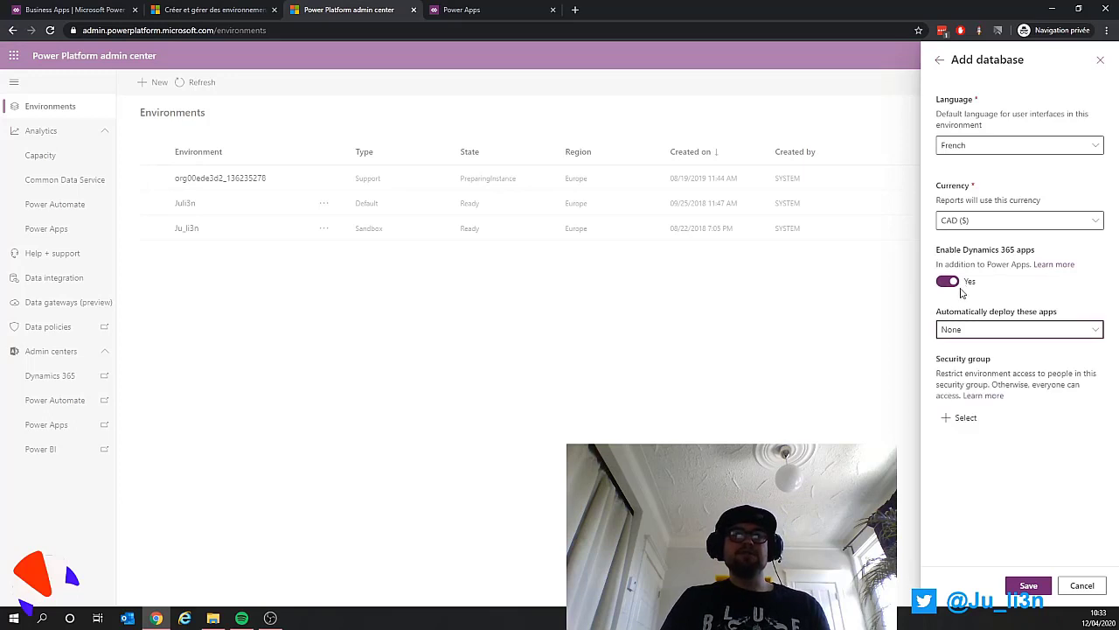
Step: Choose Sales and Customer Service for automatic deployment and save the new environment
click(986, 333)
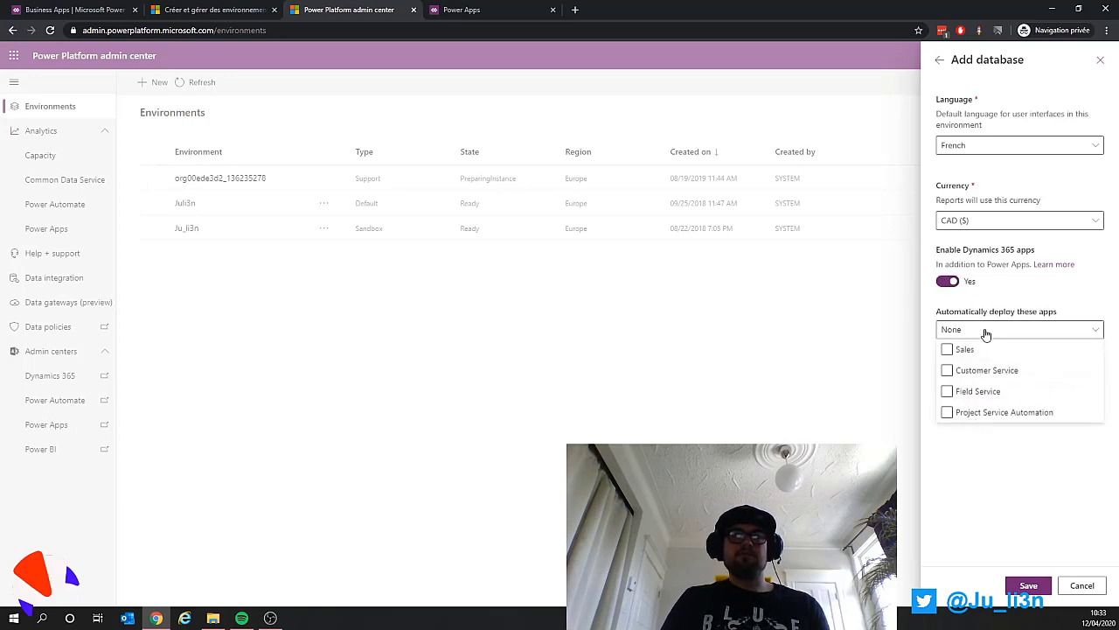
click(949, 351)
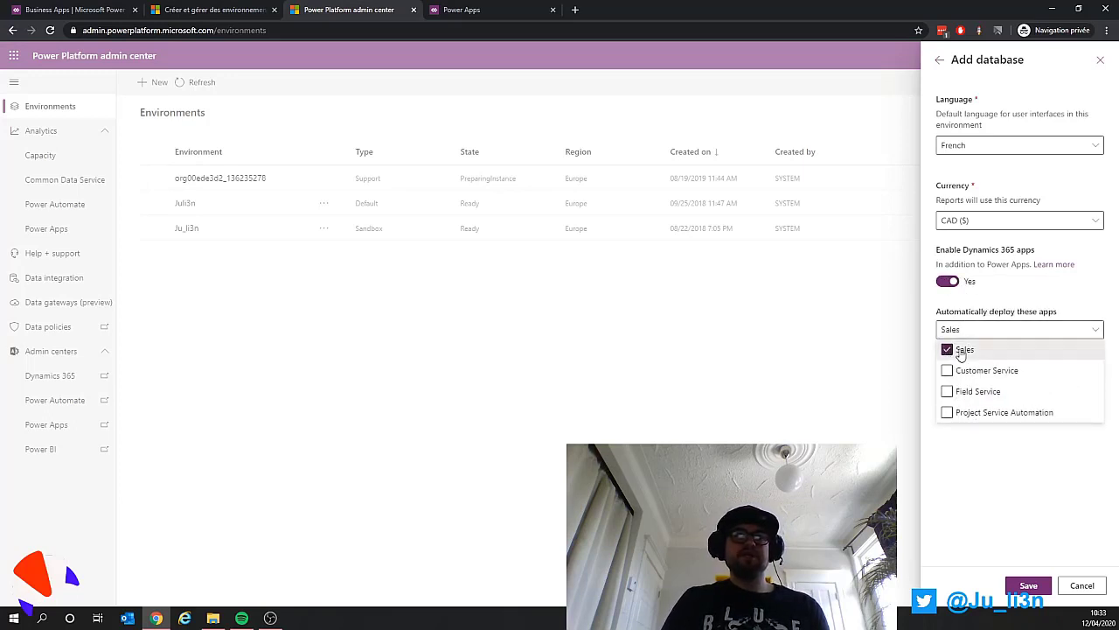
click(1014, 377)
click(974, 474)
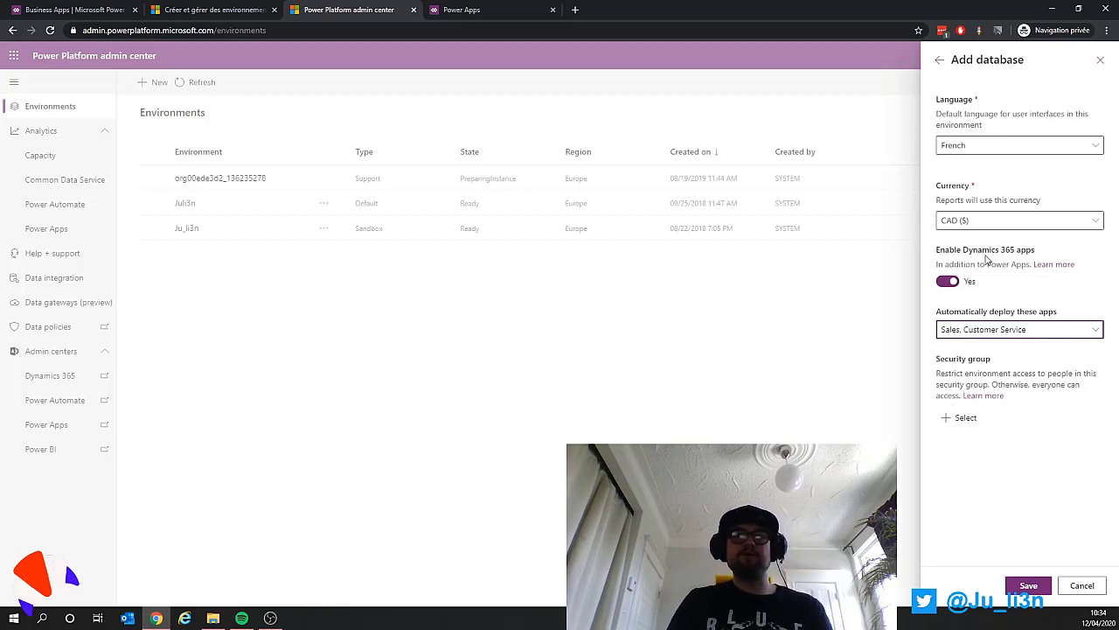
click(1028, 585)
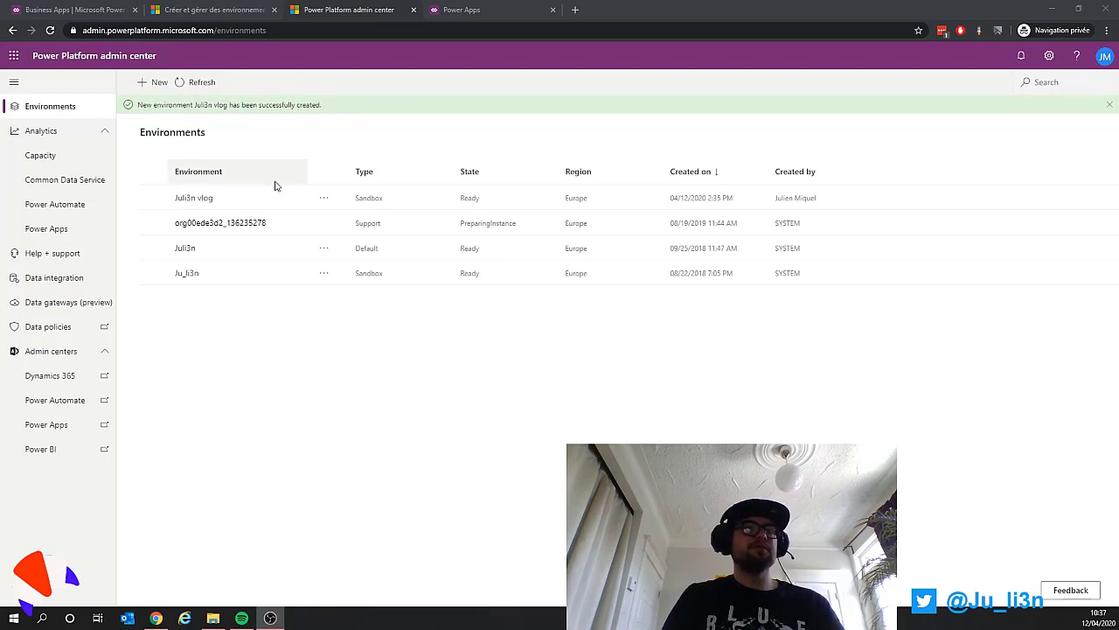
Step: View the details and settings of the Juli3n vlog environment
click(200, 202)
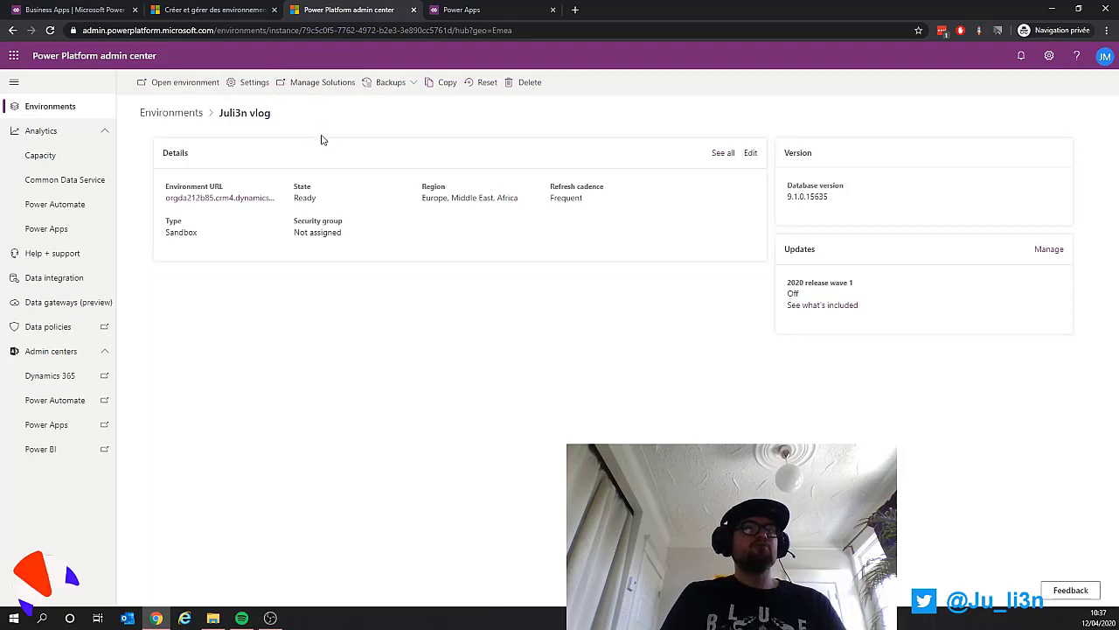
click(249, 83)
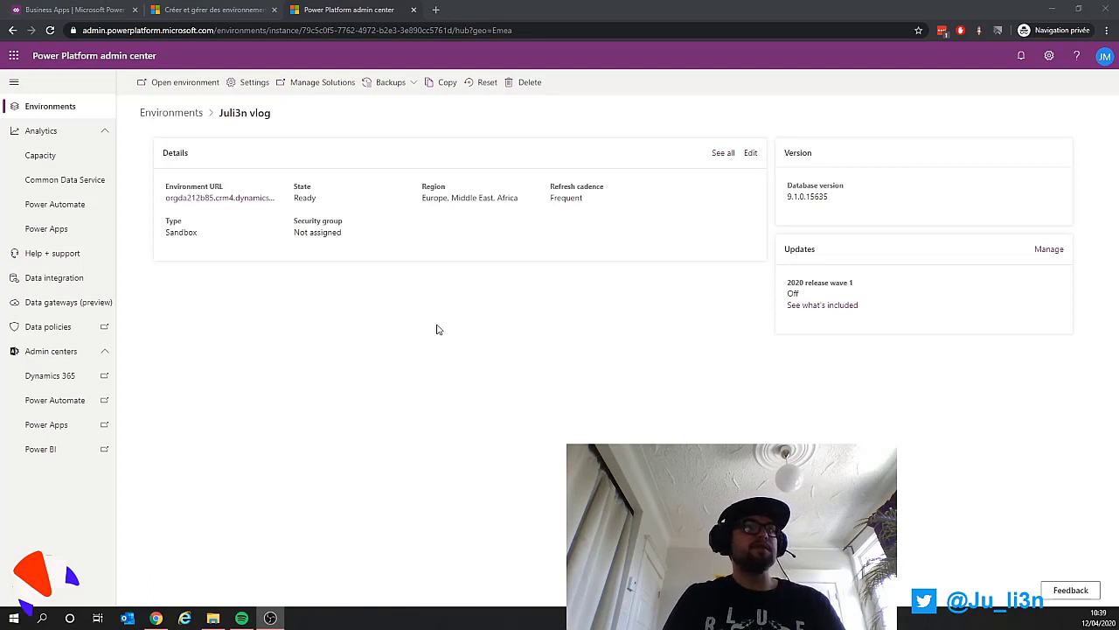
Step: Open Power Apps from the list of Office 365 apps
click(14, 58)
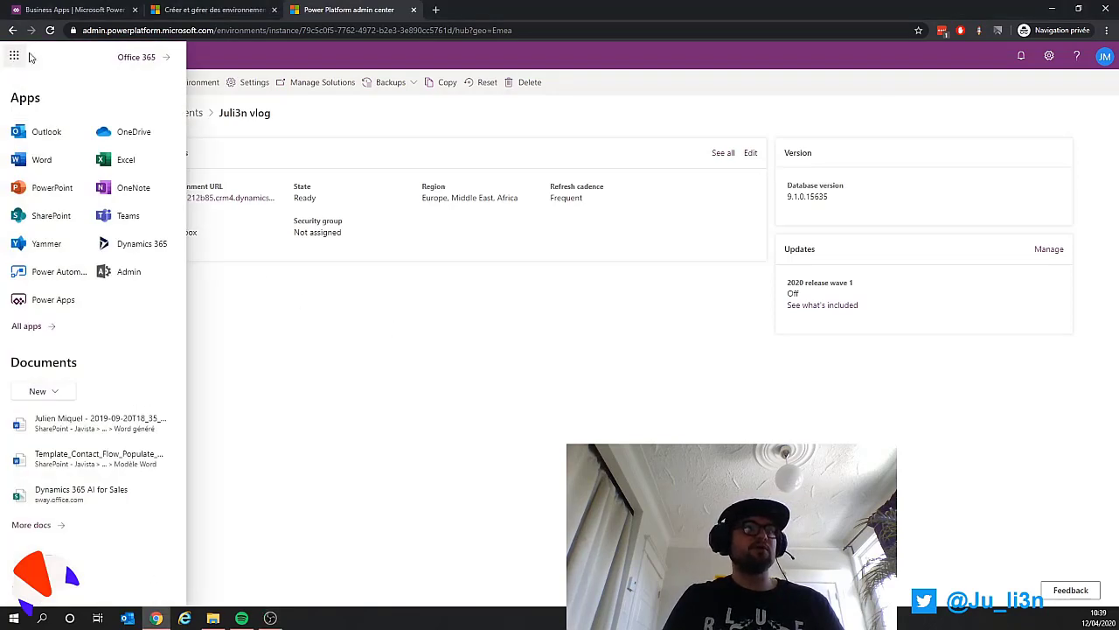
click(44, 306)
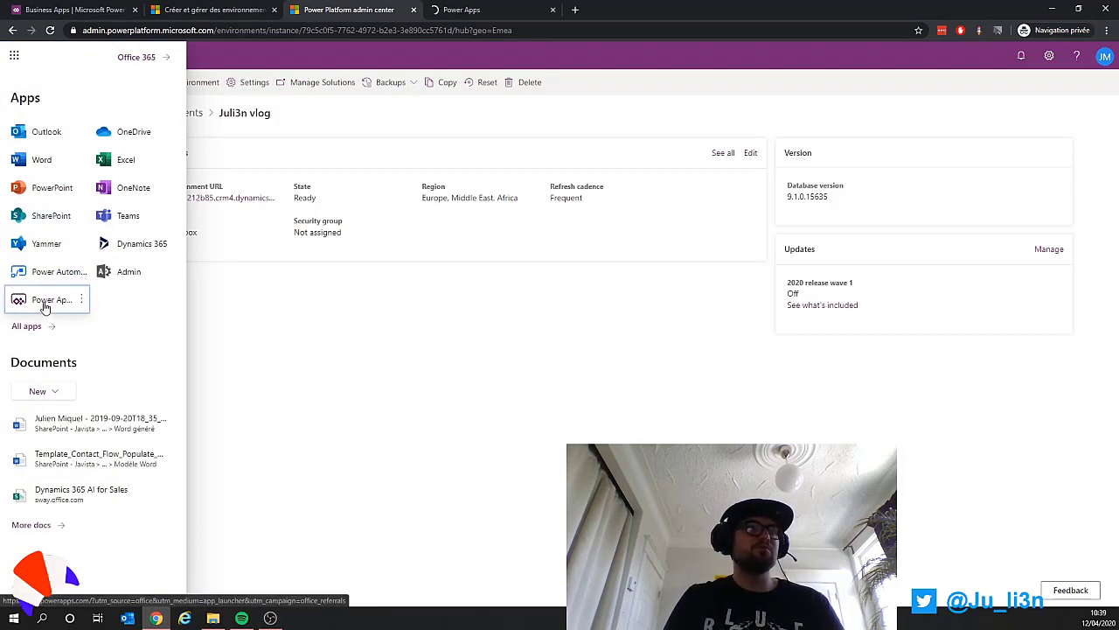
Step: Switch to Power Apps and change its current environment to Juli3n vlog
click(457, 11)
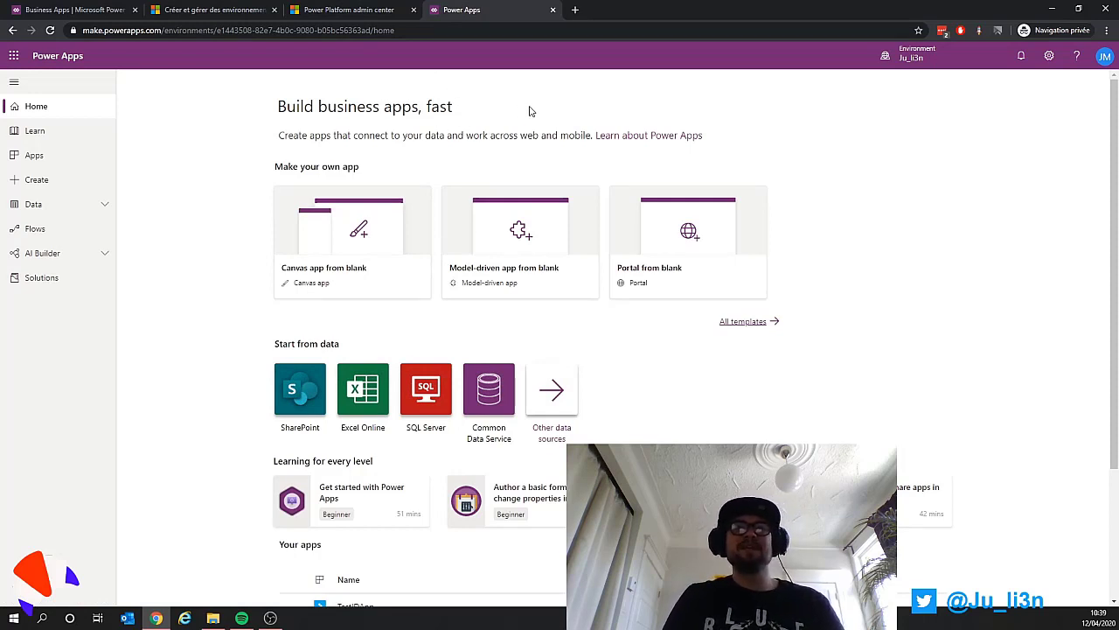
click(910, 60)
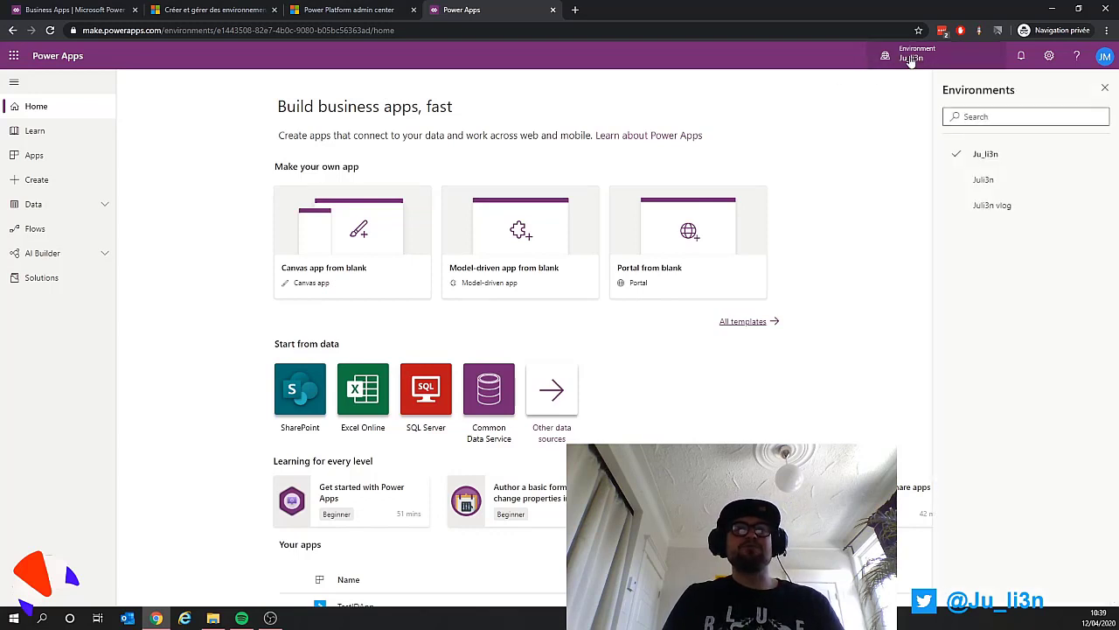
click(986, 207)
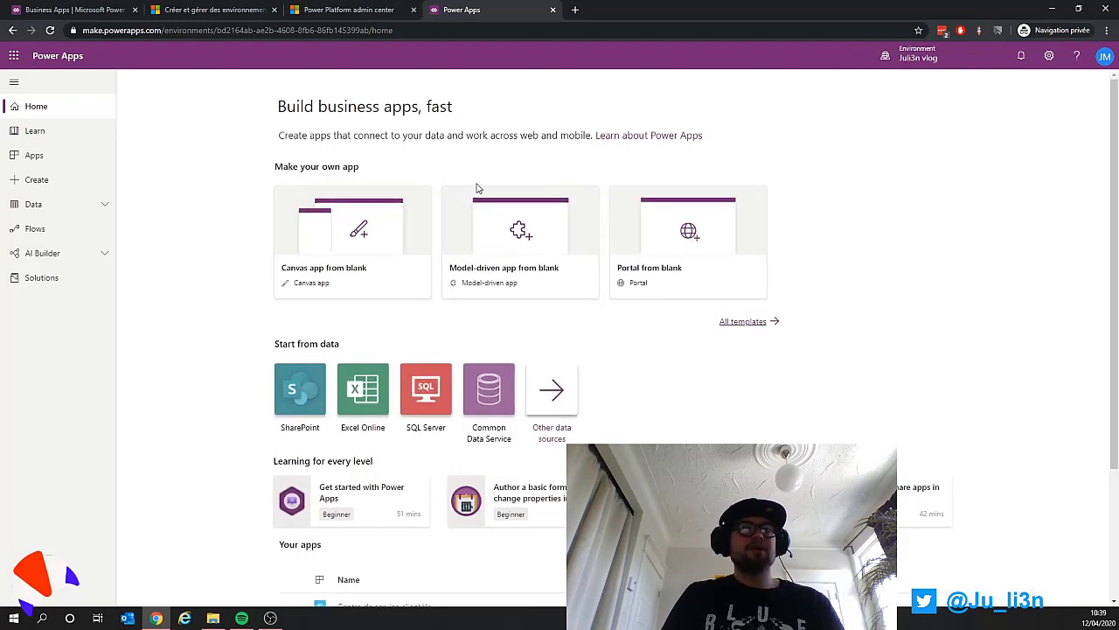
Step: Open the Concentrateur des ventes app from the environment's app list and look over its navigation
scroll(647, 252, down, 2)
scroll(638, 253, down, 1)
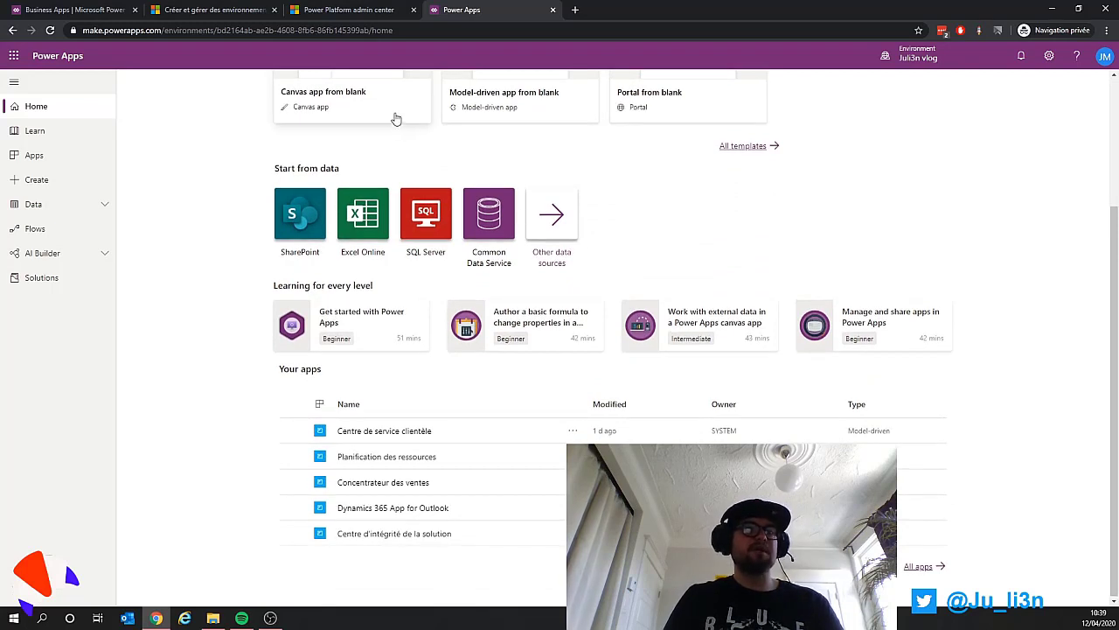
click(403, 484)
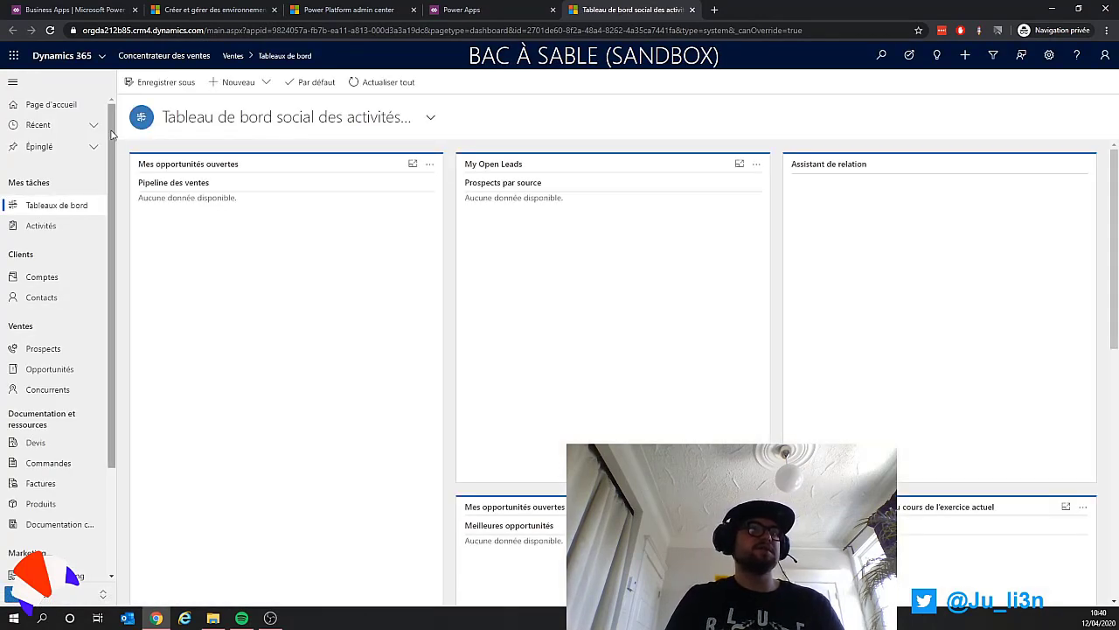
scroll(101, 135, down, 2)
scroll(96, 131, up, 2)
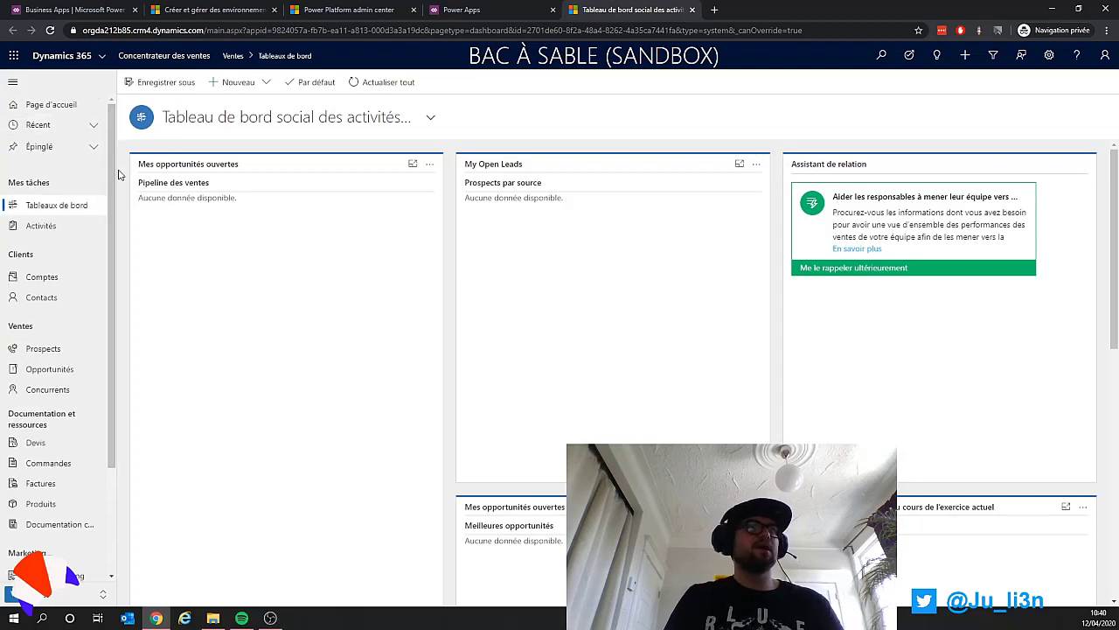